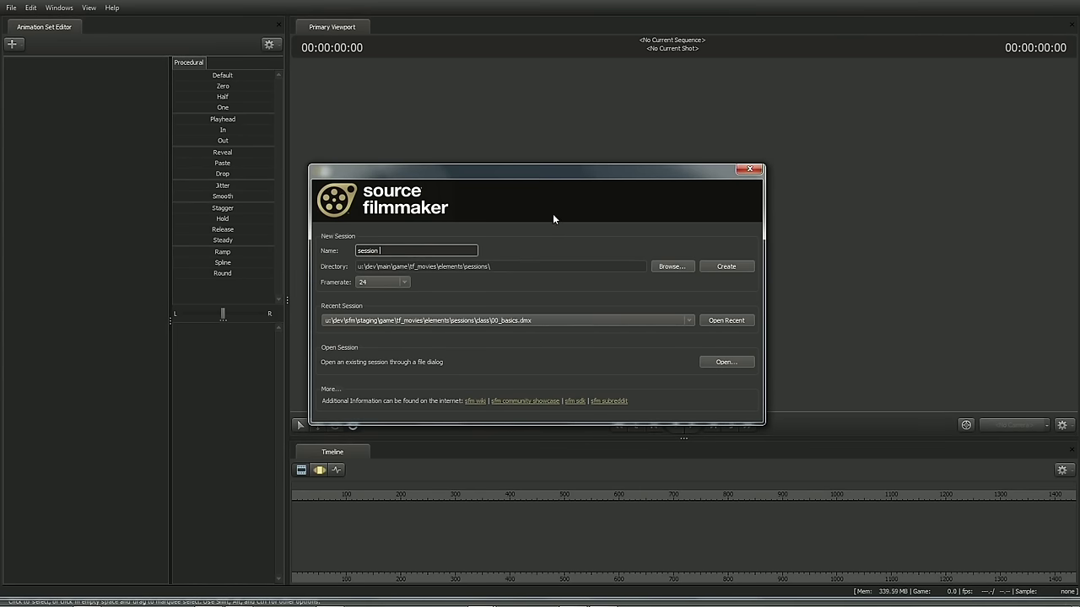
Create a new session named "session" in the default directory with a framerate of 24
{"action": "left_click_drag", "start_coordinate": [532, 172], "coordinate": [571, 163]}
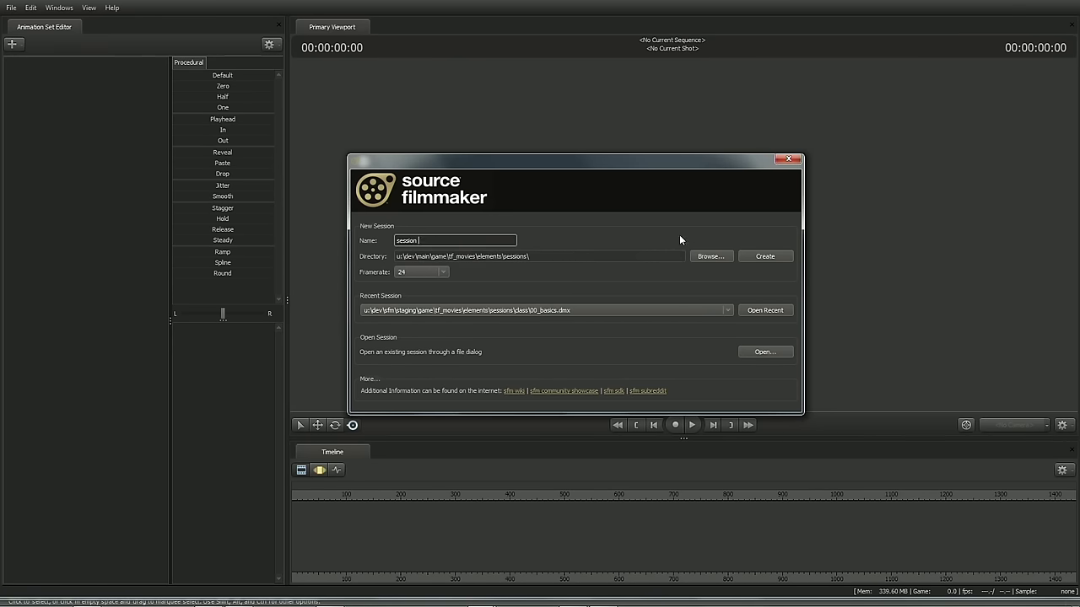
{"action": "left_click", "coordinate": [764, 257]}
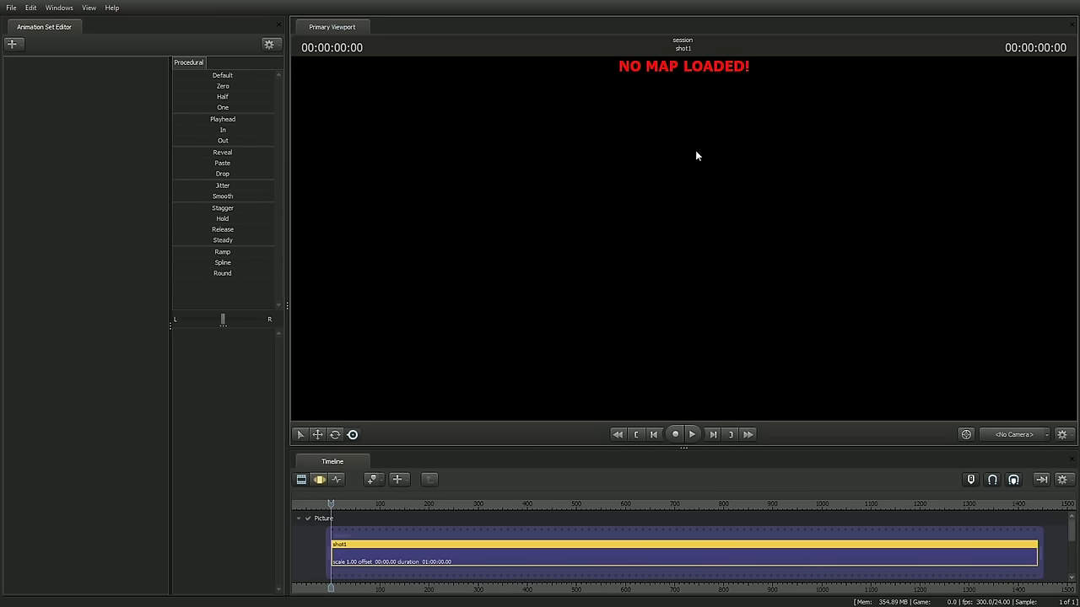
Load the map cp_mountainlab.bsp into the session, filtering the map list of all mods by "moun"
{"action": "right_click", "coordinate": [638, 171]}
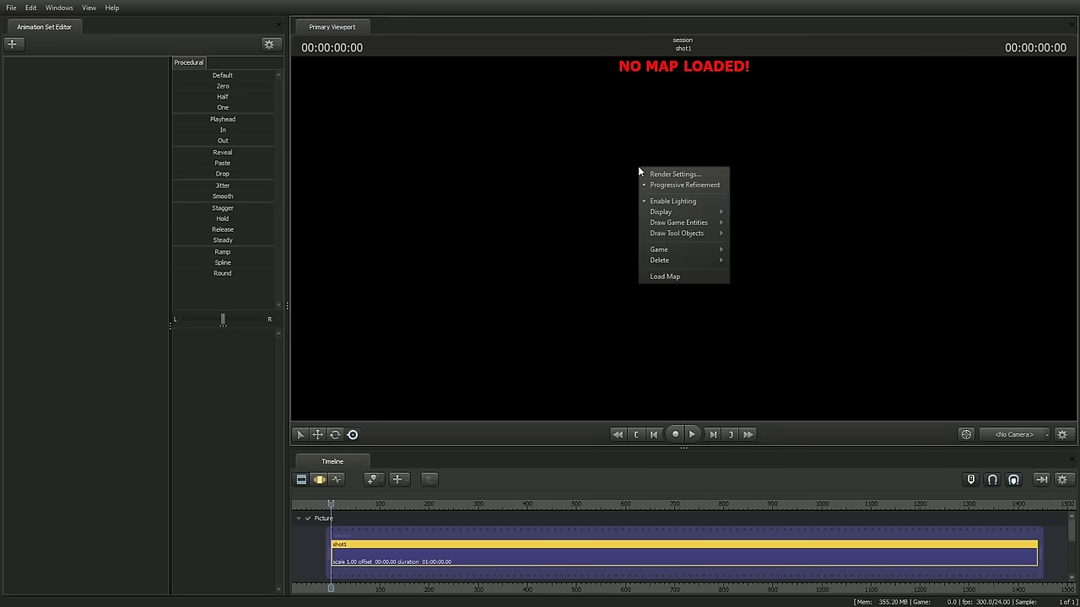
{"action": "left_click", "coordinate": [654, 278]}
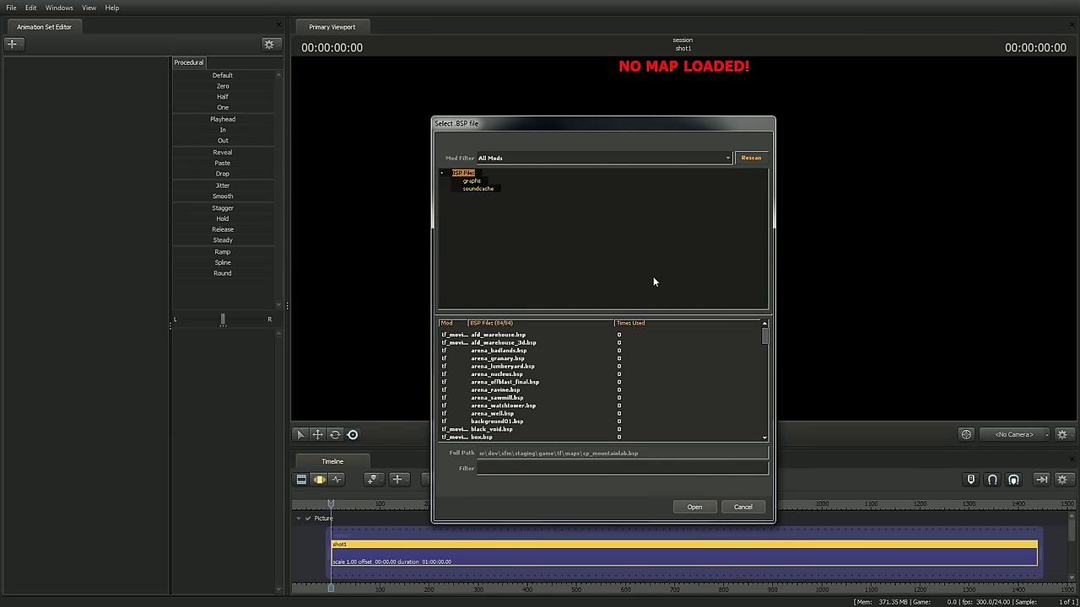
{"action": "left_click", "coordinate": [599, 159]}
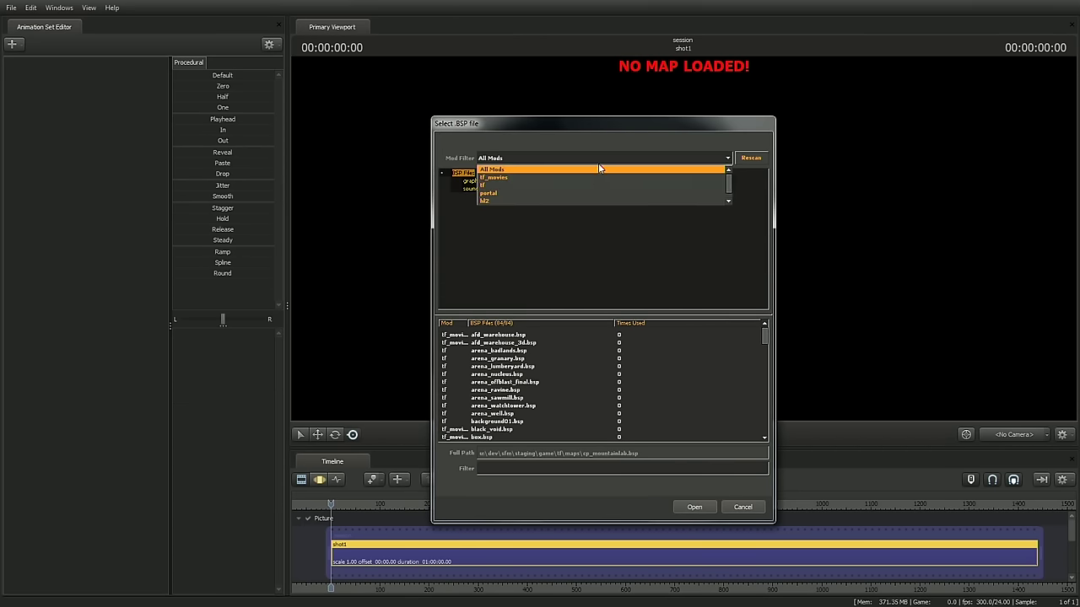
{"action": "left_click", "coordinate": [592, 168]}
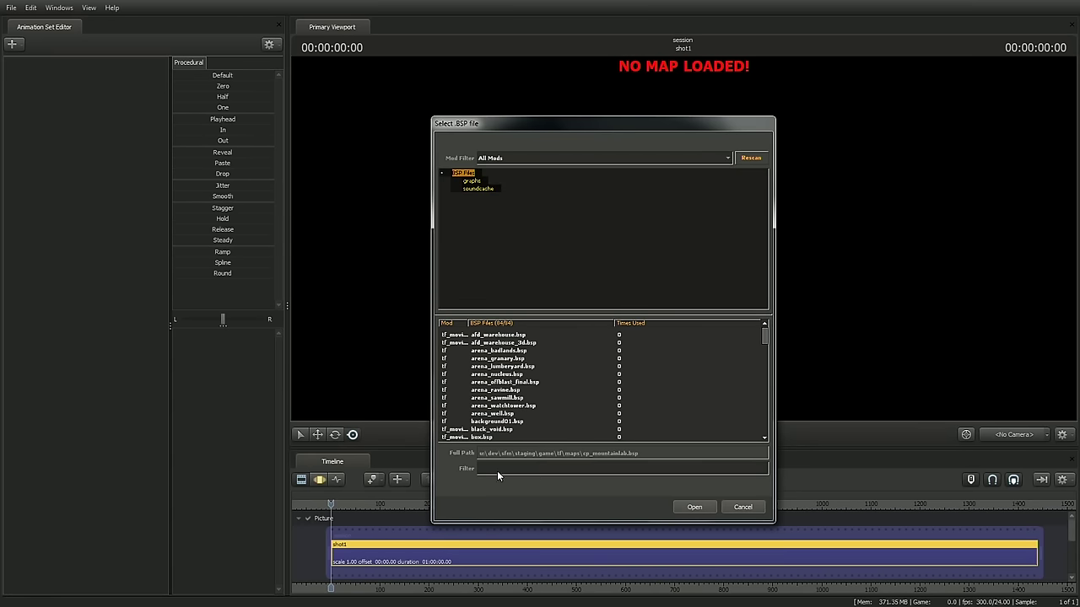
{"action": "left_click", "coordinate": [541, 469]}
{"action": "type", "text": "moun"}
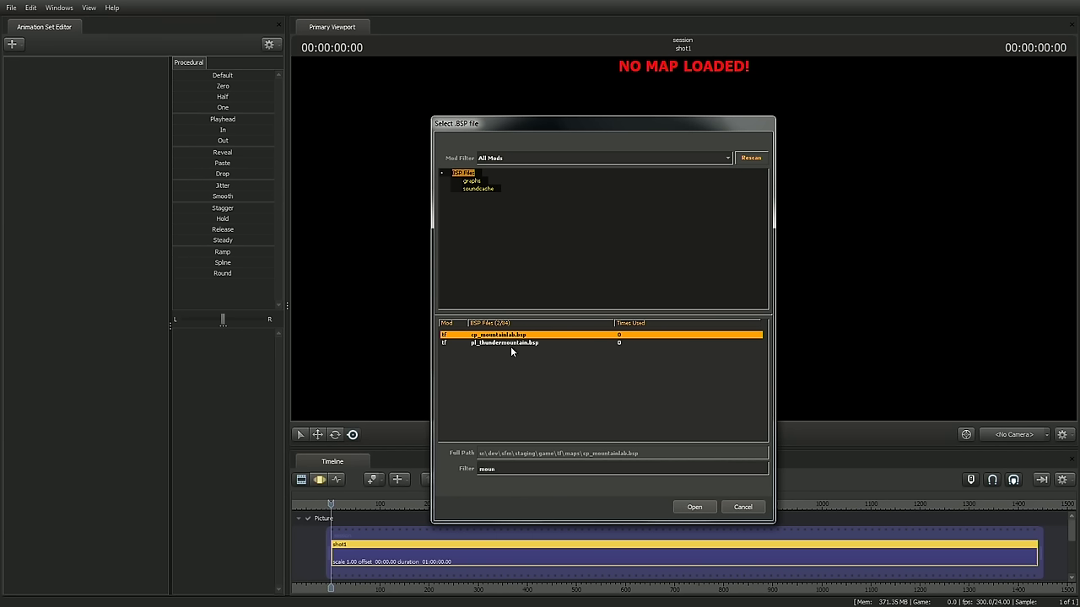
{"action": "left_click", "coordinate": [694, 506]}
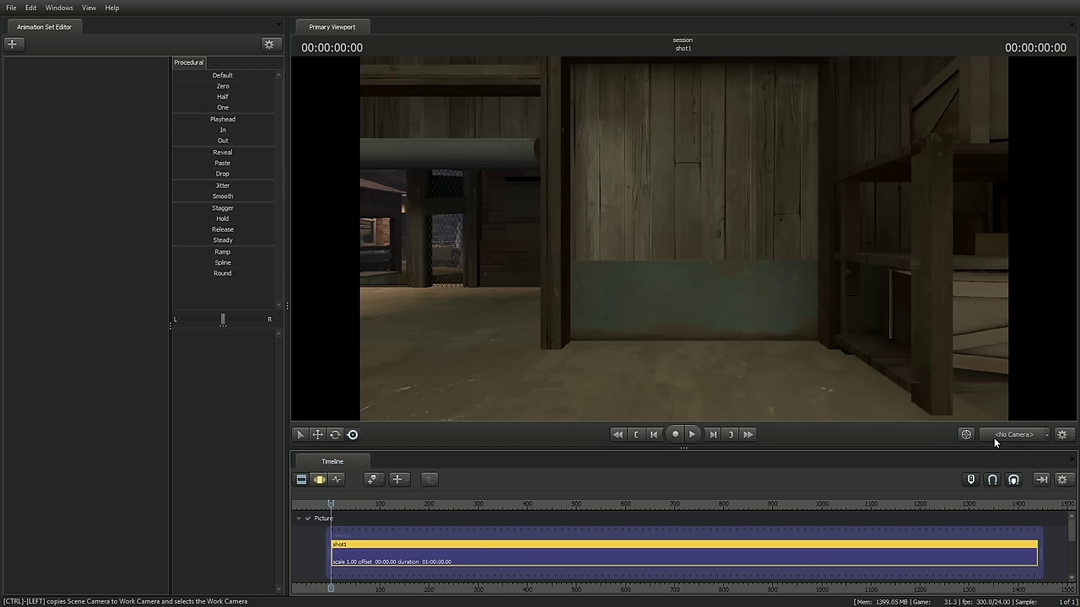
Add a new scene camera to shot1
{"action": "left_click", "coordinate": [1047, 435]}
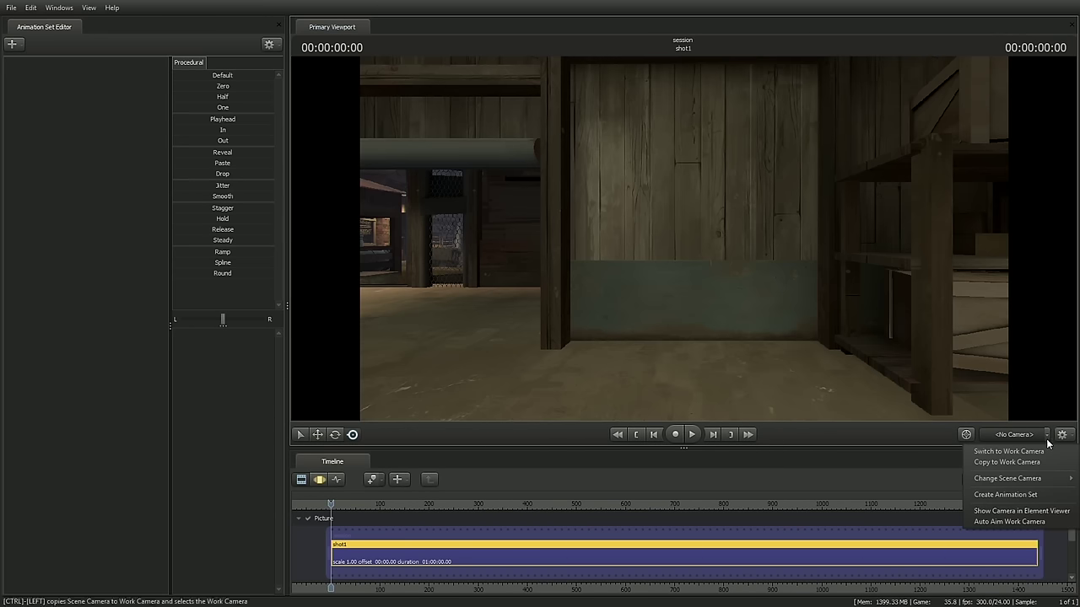
{"action": "mouse_move", "coordinate": [1017, 480]}
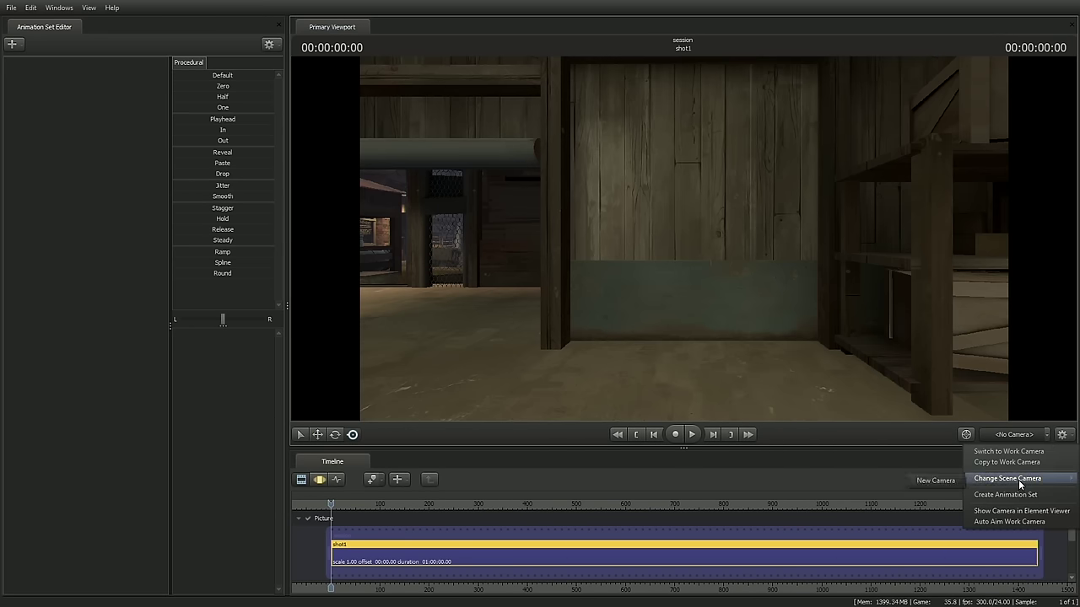
{"action": "left_click", "coordinate": [945, 484]}
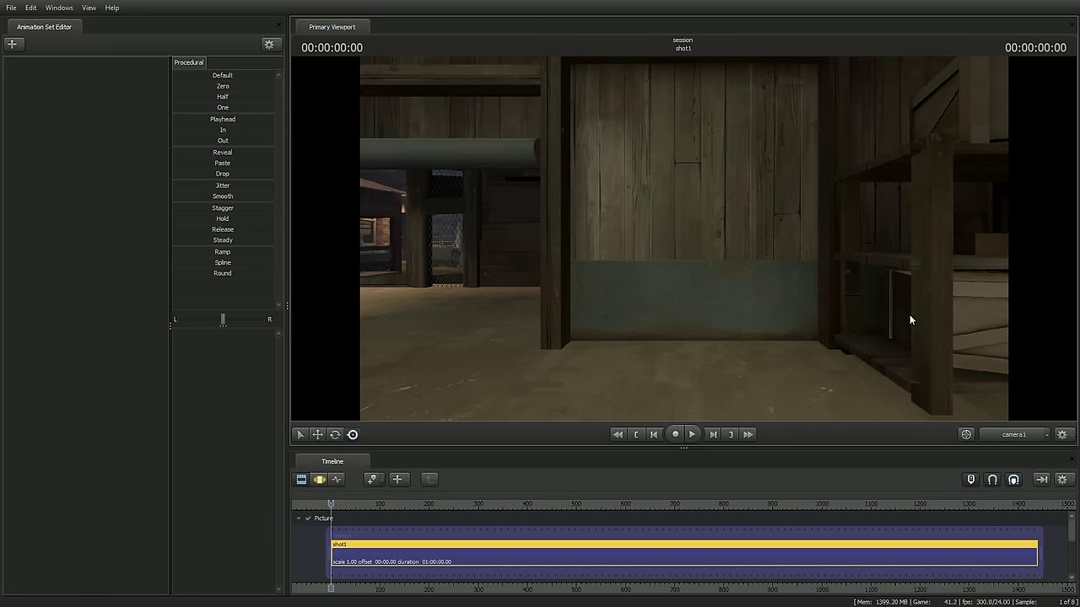
Fly the scene camera out of the wooden building and explore the map's outdoor areas
{"action": "left_click_drag", "start_coordinate": [668, 217], "coordinate": [546, 307]}
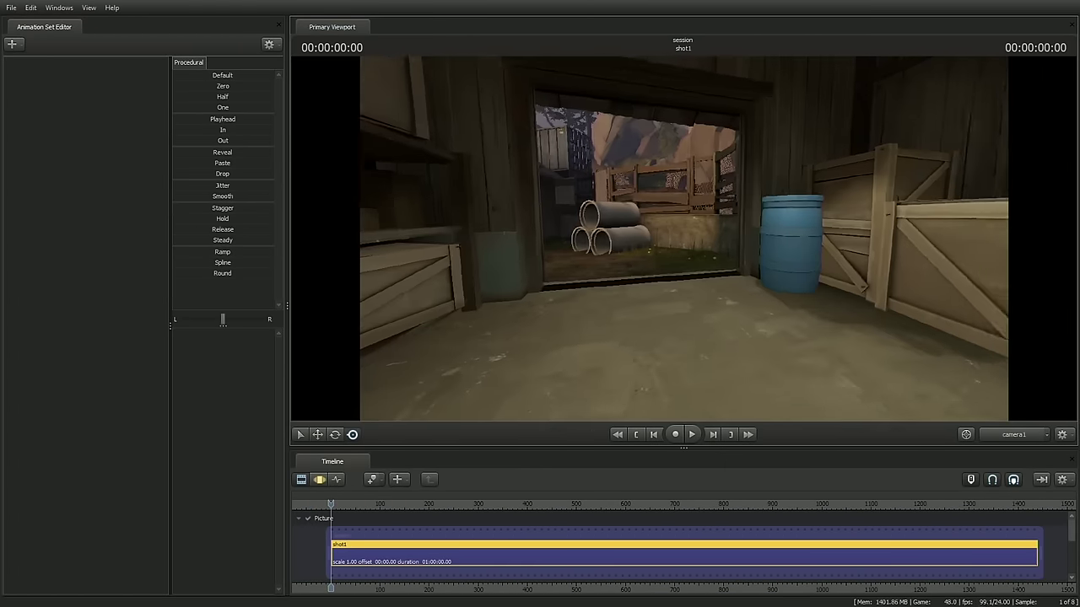
{"action": "left_click_drag", "start_coordinate": [683, 239], "coordinate": [666, 236]}
{"action": "key", "text": "s"}
{"action": "key", "text": "w"}
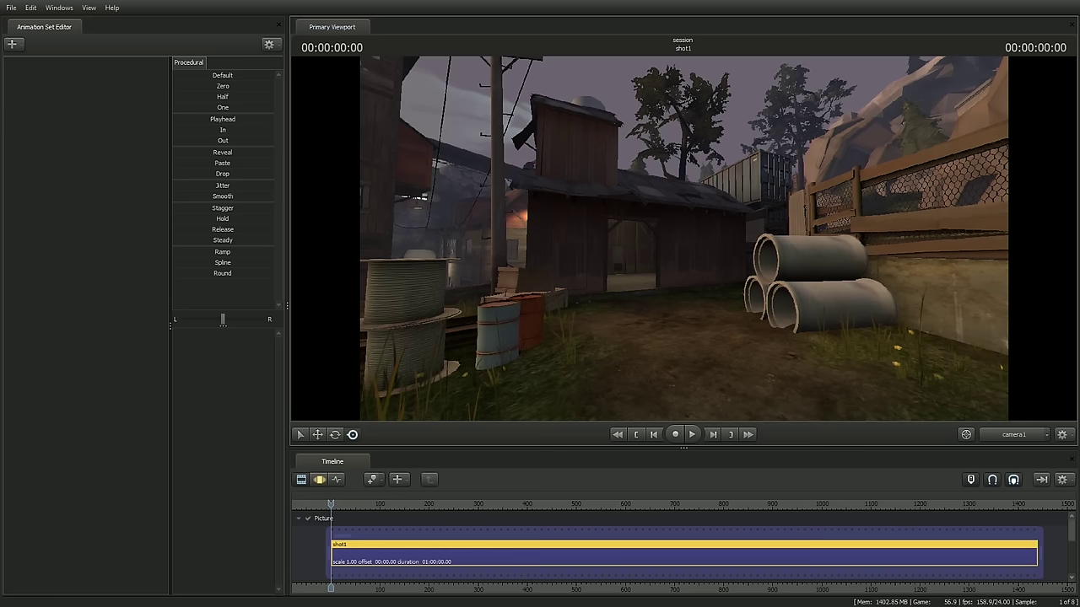
{"action": "left_click_drag", "start_coordinate": [665, 236], "coordinate": [561, 226]}
{"action": "key", "text": "w"}
{"action": "left_click_drag", "start_coordinate": [685, 237], "coordinate": [686, 237]}
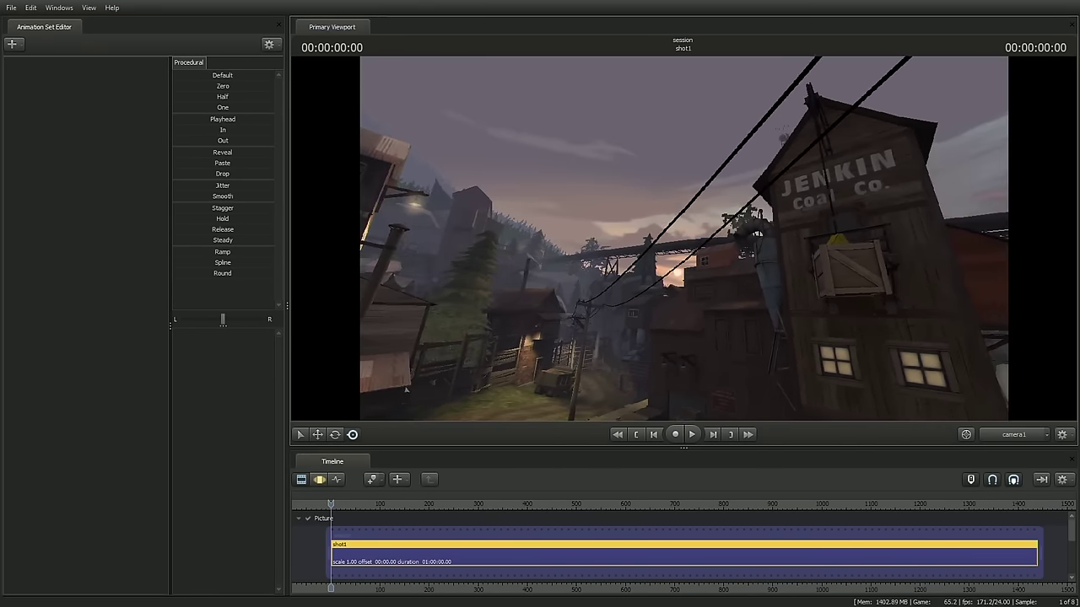
{"action": "left_click_drag", "start_coordinate": [686, 237], "coordinate": [686, 237]}
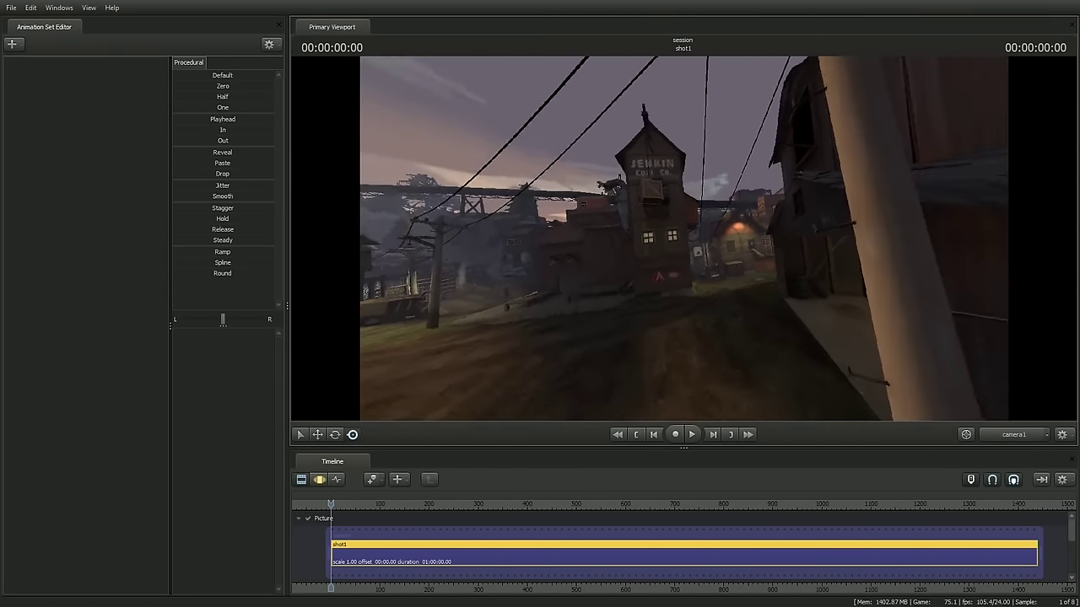
{"action": "left_click_drag", "start_coordinate": [686, 237], "coordinate": [686, 237]}
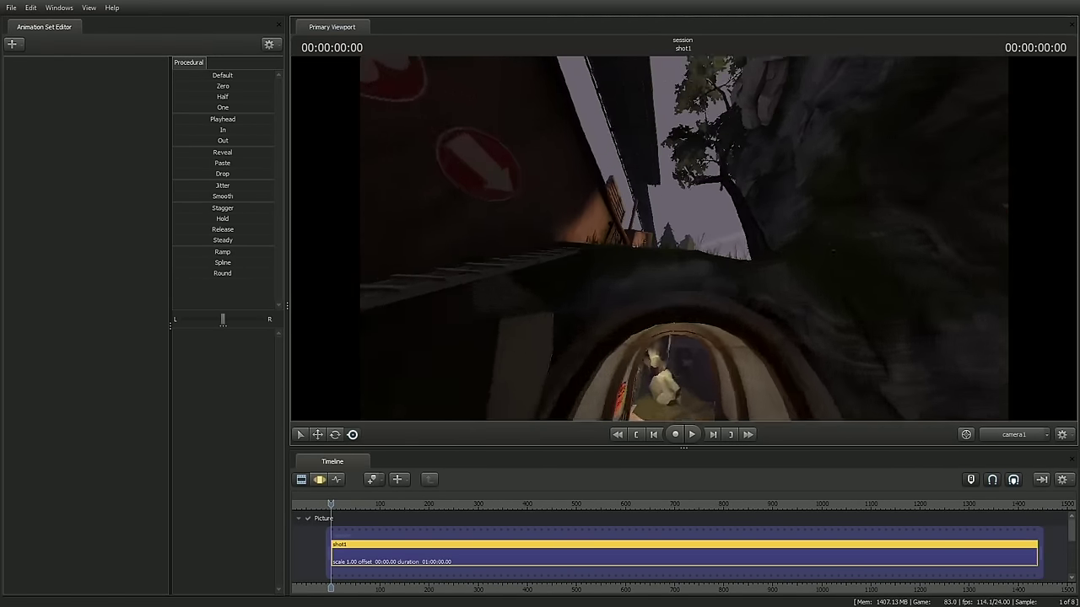
{"action": "left_click_drag", "start_coordinate": [685, 237], "coordinate": [686, 237]}
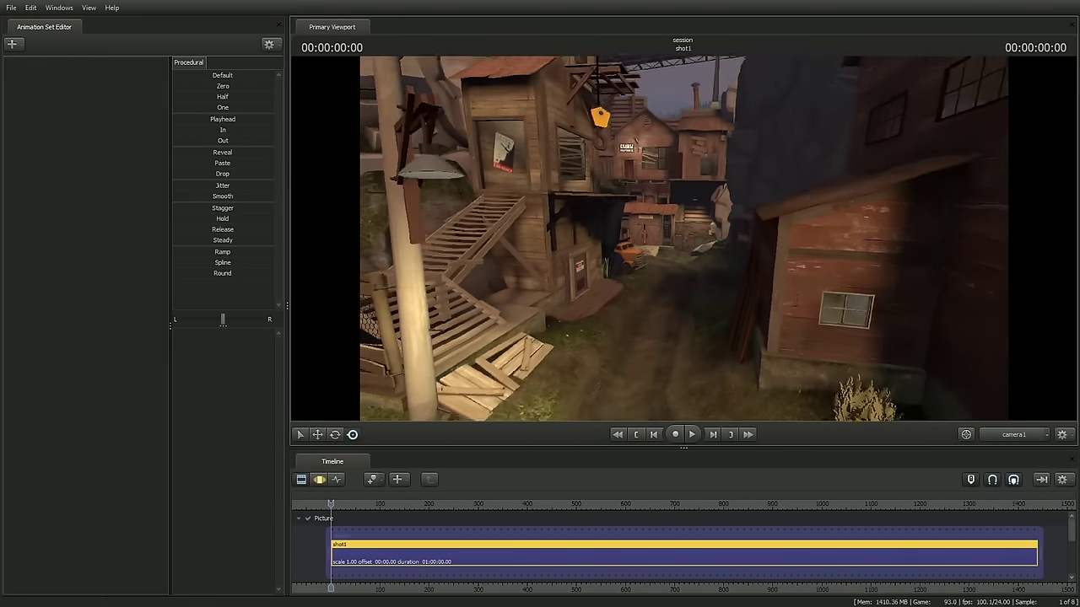
Orbit the scene camera around the hanging street lamp beside the wooden staircase building
{"action": "left_click_drag", "start_coordinate": [686, 237], "coordinate": [672, 237]}
{"action": "left_click_drag", "start_coordinate": [765, 215], "coordinate": [765, 214]}
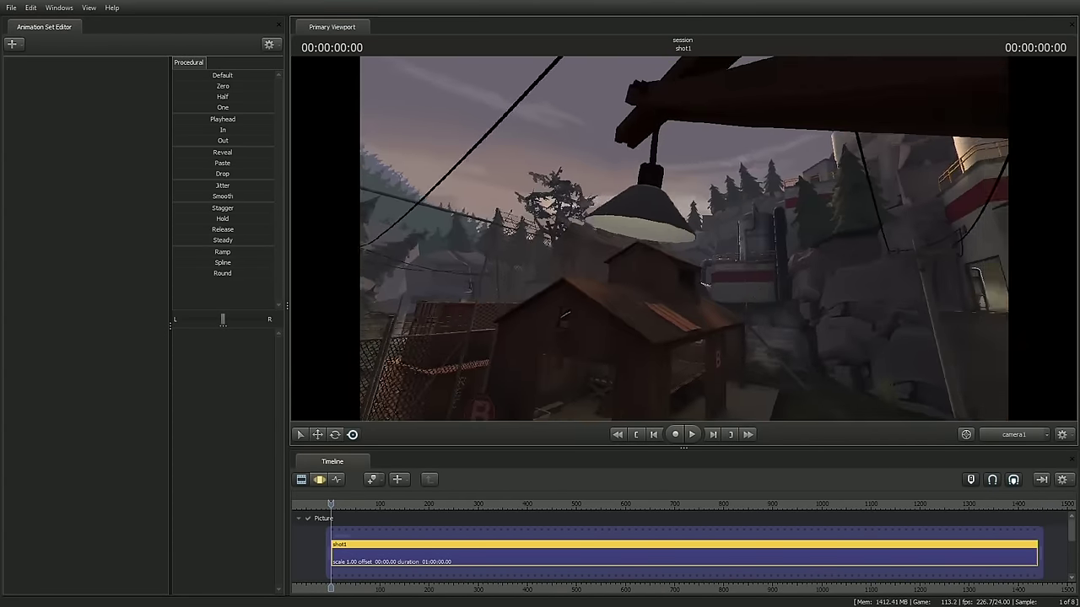
{"action": "left_click_drag", "start_coordinate": [489, 210], "coordinate": [620, 262], "text": "alt"}
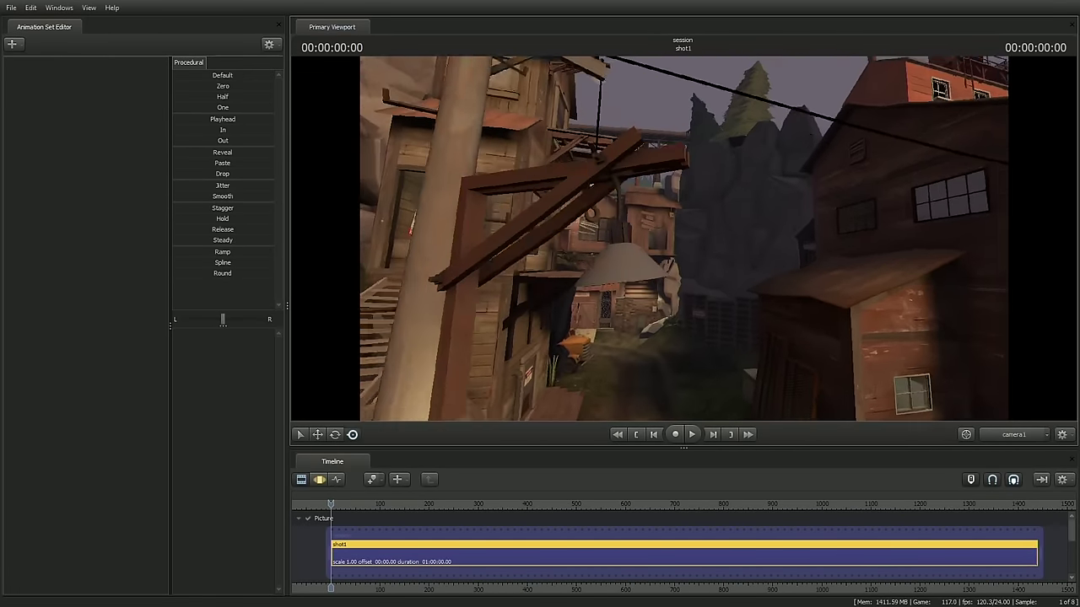
{"action": "mouse_move", "coordinate": [683, 245]}
{"action": "left_mouse_down"}
{"action": "mouse_move", "coordinate": [724, 232]}
{"action": "mouse_move", "coordinate": [699, 257]}
{"action": "left_mouse_up"}
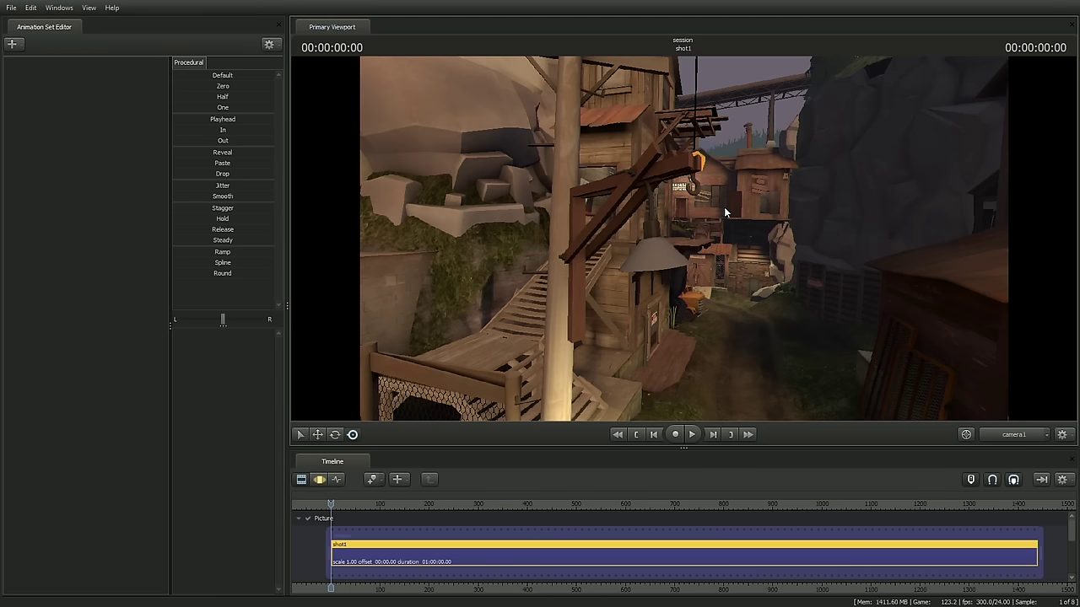
Position camera1 to frame the orange truck beside the tunnel entrance, with the dirt road in the foreground
{"action": "left_click_drag", "start_coordinate": [753, 198], "coordinate": [637, 233]}
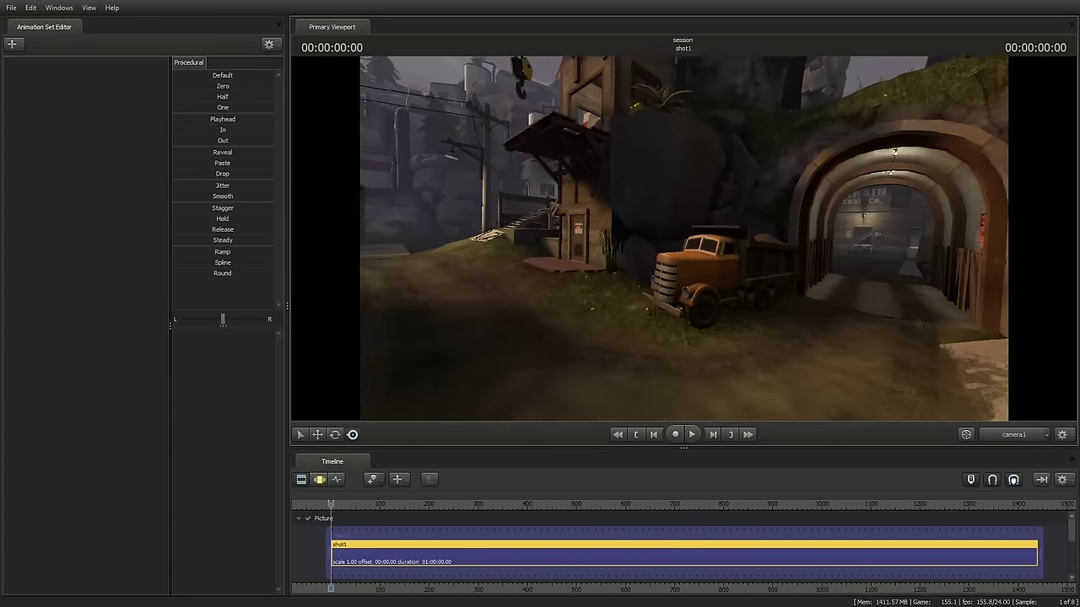
{"action": "left_click_drag", "start_coordinate": [683, 239], "coordinate": [700, 253]}
{"action": "key", "text": "s"}
{"action": "key", "text": "w"}
{"action": "key", "text": "s"}
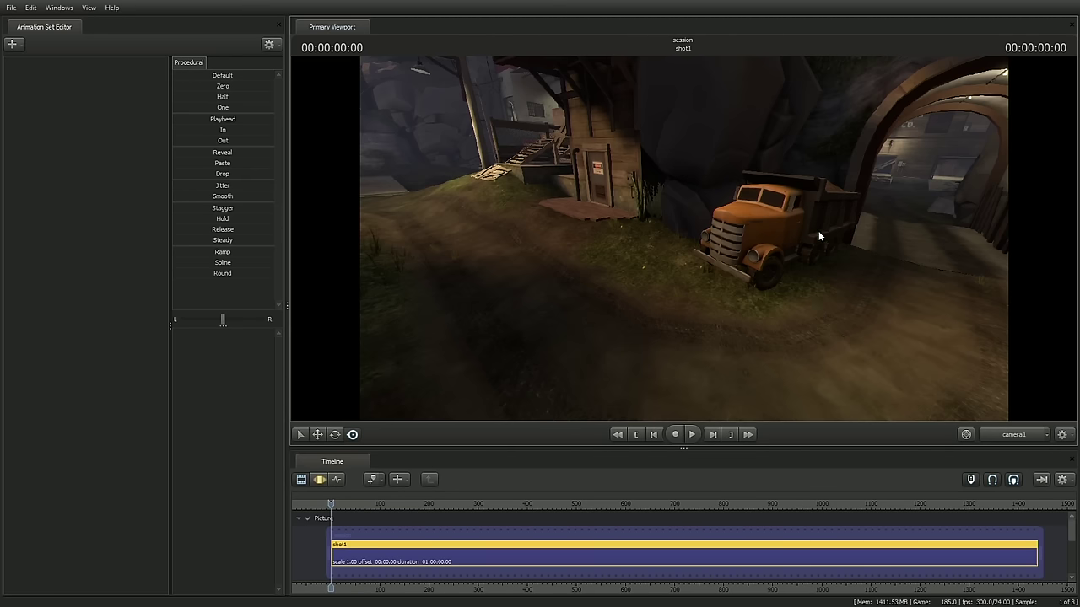
Switch the viewport to the Work Camera and fly it close to the orange truck's front wheel
{"action": "left_click", "coordinate": [1016, 435]}
{"action": "key", "text": "w"}
{"action": "left_click_drag", "start_coordinate": [824, 241], "coordinate": [743, 261]}
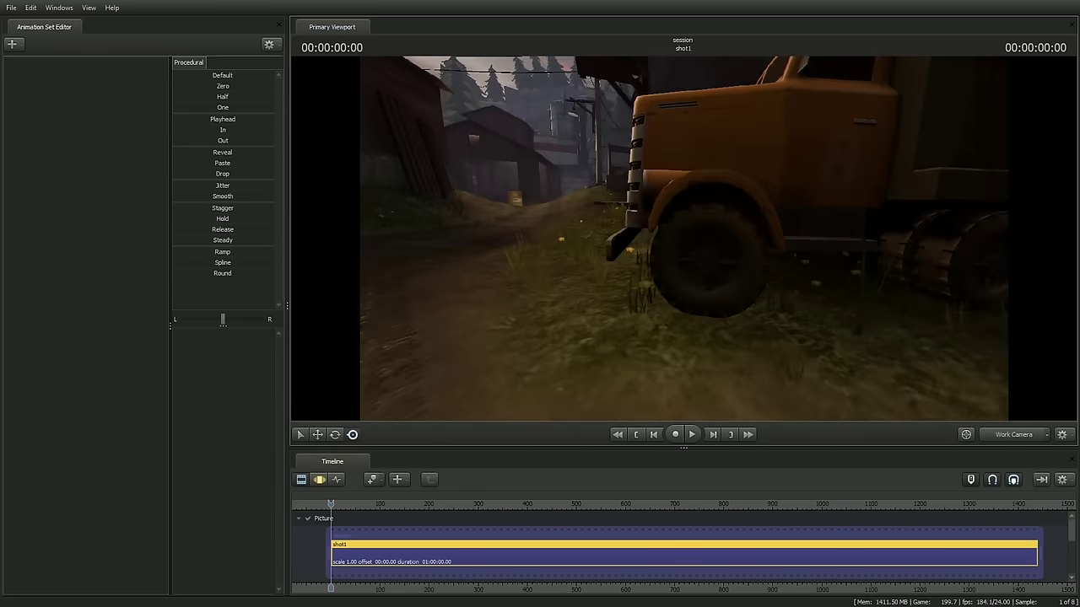
Toggle the viewport repeatedly between camera1 and the Work Camera to compare their views
{"action": "left_click", "coordinate": [1012, 435]}
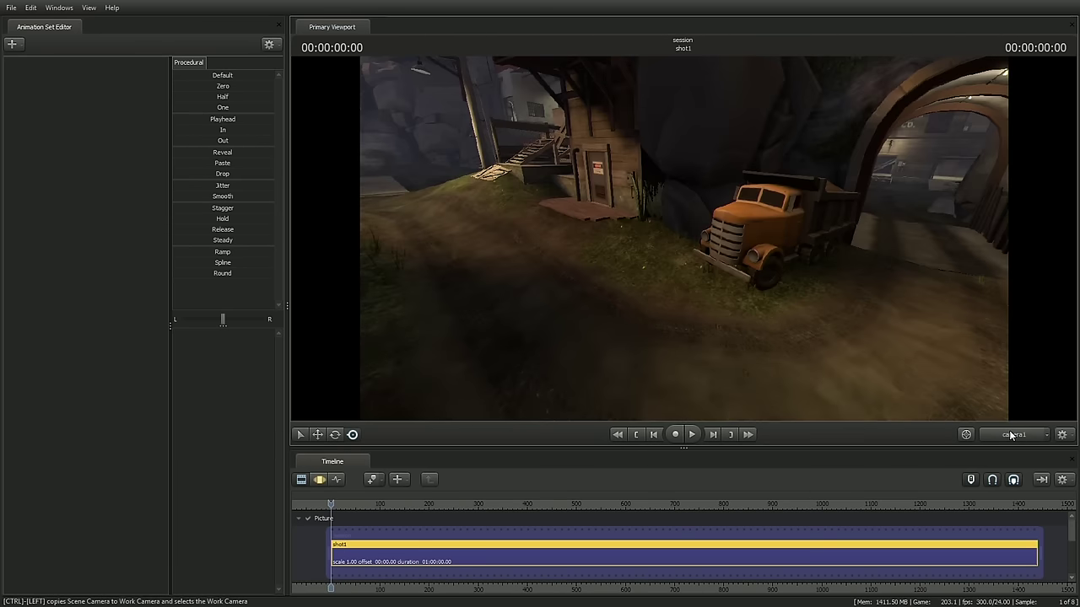
{"action": "left_click", "coordinate": [1011, 435]}
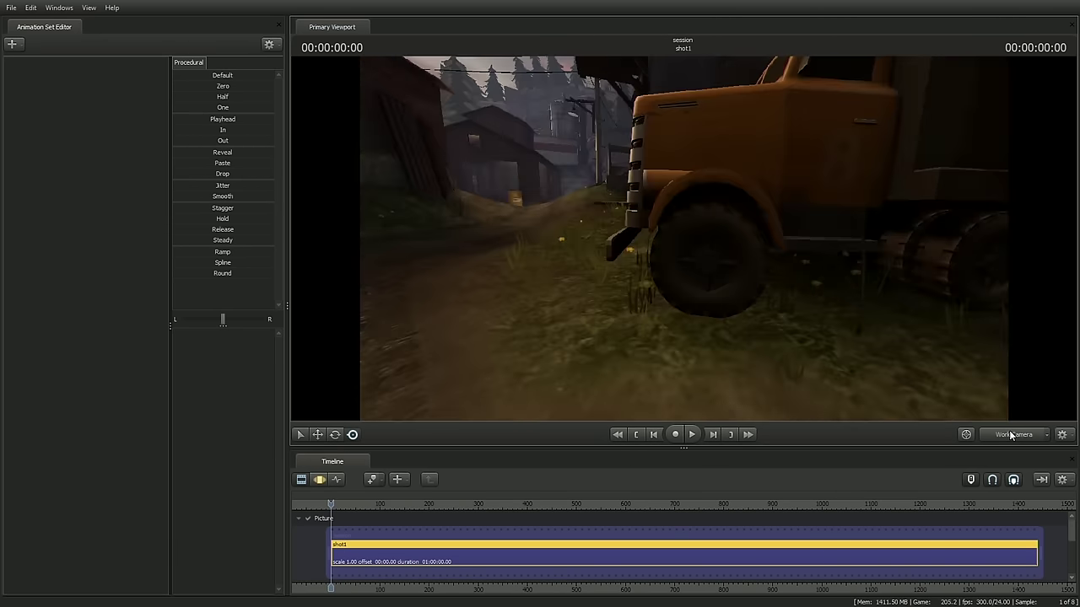
{"action": "left_click", "coordinate": [1011, 435]}
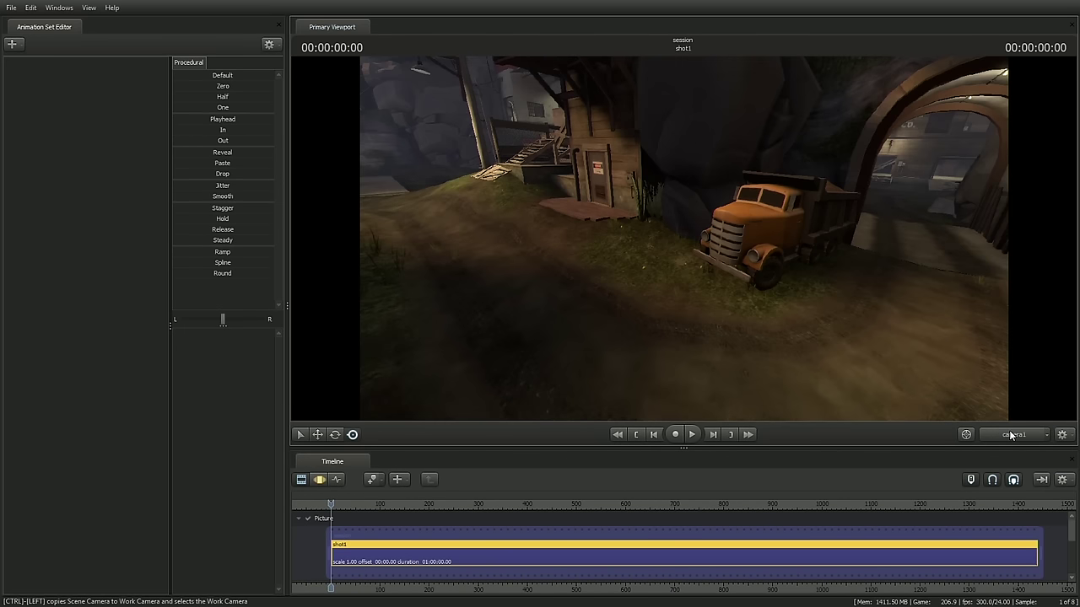
{"action": "left_click", "coordinate": [1011, 436]}
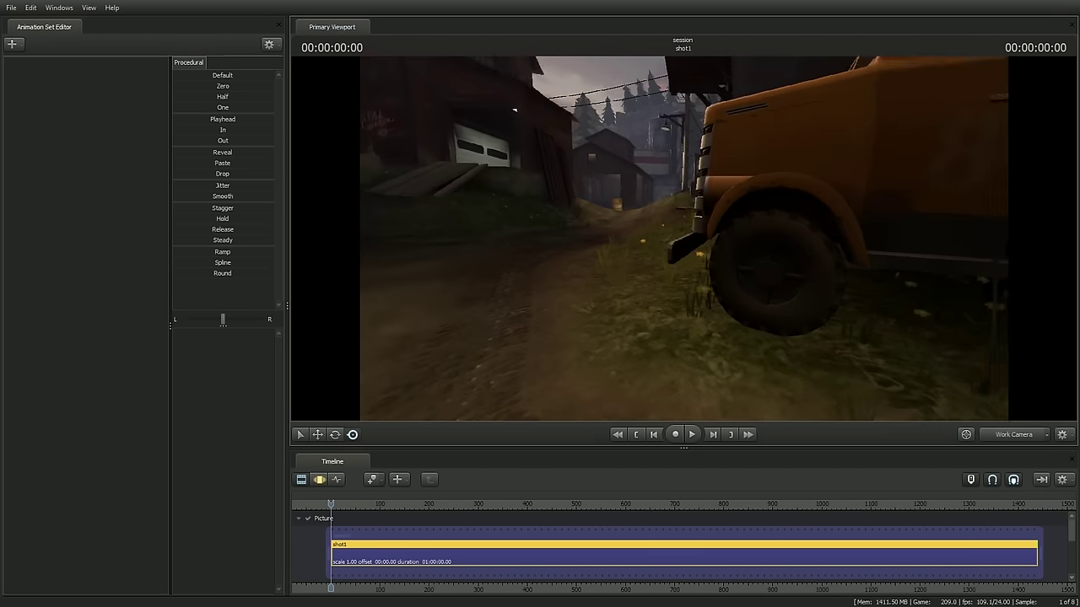
{"action": "left_click", "coordinate": [1011, 435]}
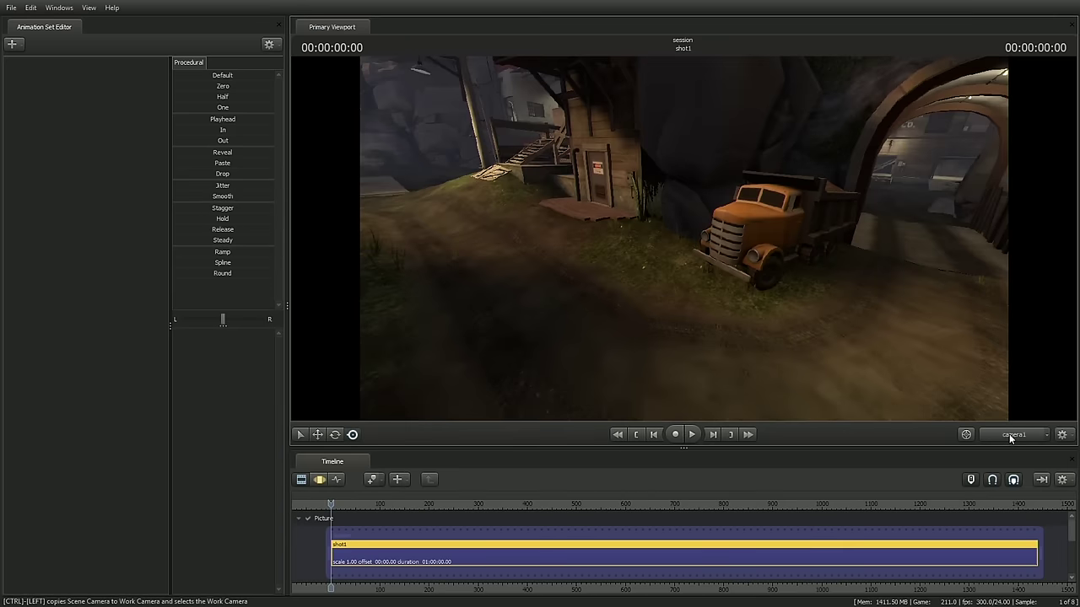
{"action": "left_click", "coordinate": [1011, 435]}
{"action": "left_click", "coordinate": [1011, 435]}
{"action": "left_click", "coordinate": [1010, 437]}
{"action": "left_click", "coordinate": [1009, 437]}
{"action": "left_click", "coordinate": [1009, 437], "text": "ctrl"}
Move the Work Camera freely around the map and return the viewport to camera1
{"action": "left_click_drag", "start_coordinate": [683, 239], "coordinate": [763, 308]}
{"action": "key", "text": "w"}
{"action": "key", "text": "s"}
{"action": "left_click", "coordinate": [1011, 435]}
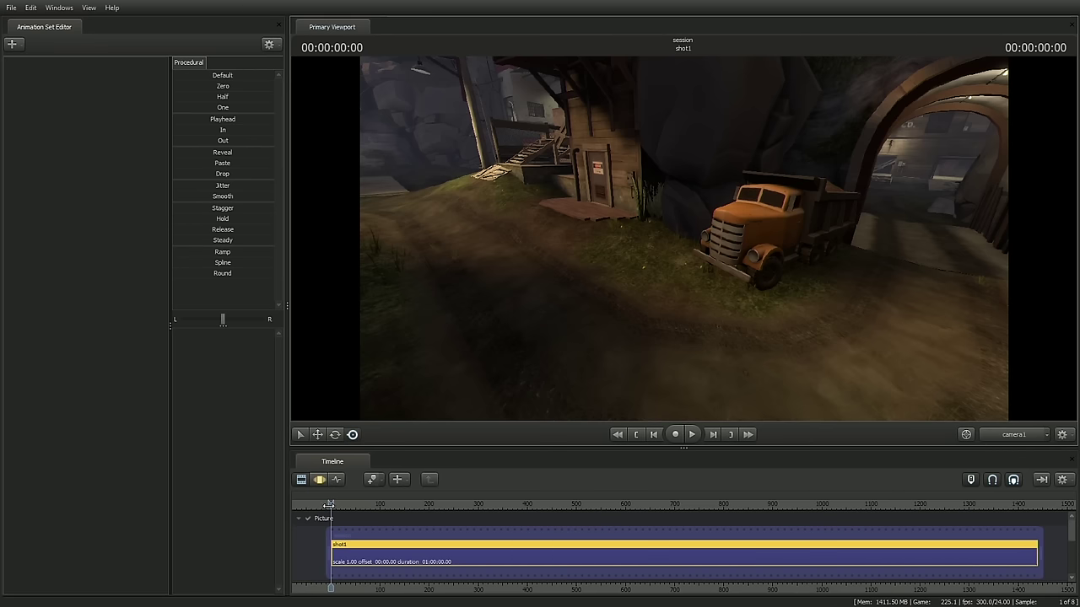
Scrub the playhead to about the middle of shot1, pan the timeline and play short stretches of the shot
{"action": "left_click_drag", "start_coordinate": [328, 504], "coordinate": [644, 505]}
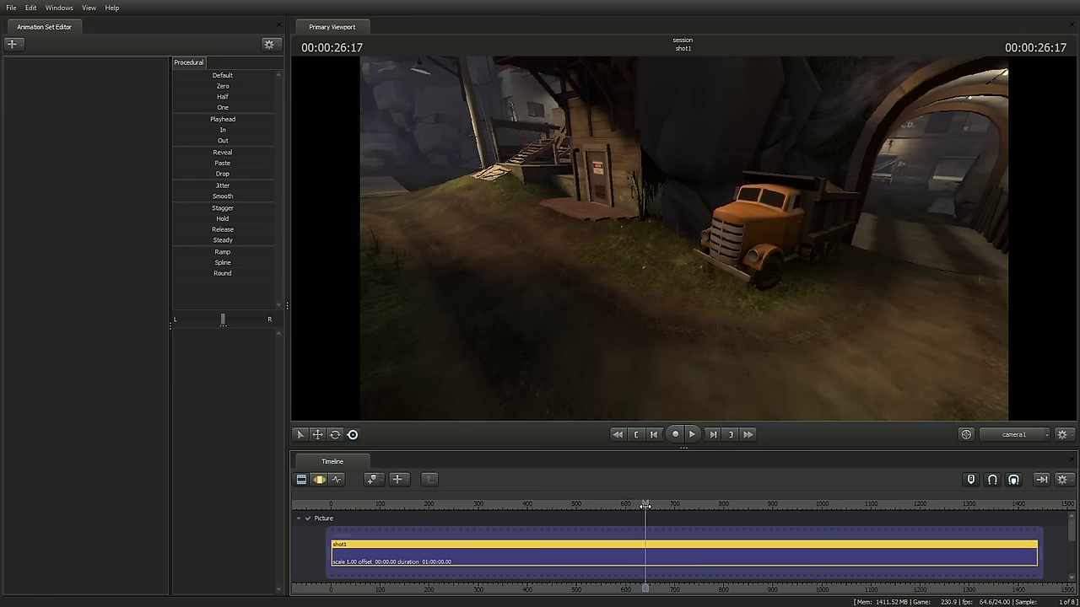
{"action": "middle_click_drag", "start_coordinate": [687, 530], "coordinate": [713, 535]}
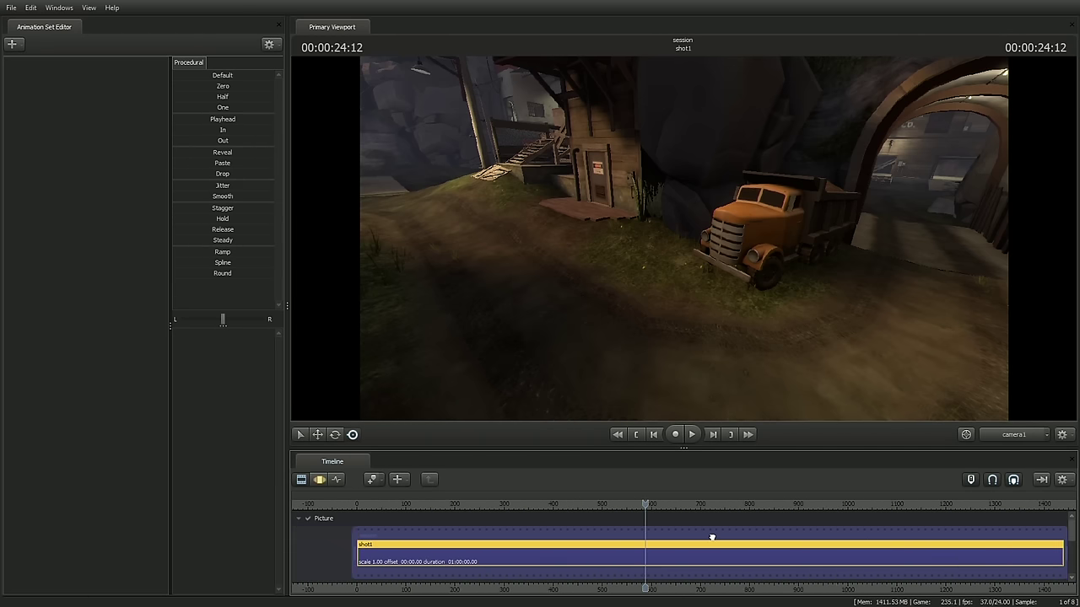
{"action": "key", "text": "space"}
{"action": "key", "text": "space"}
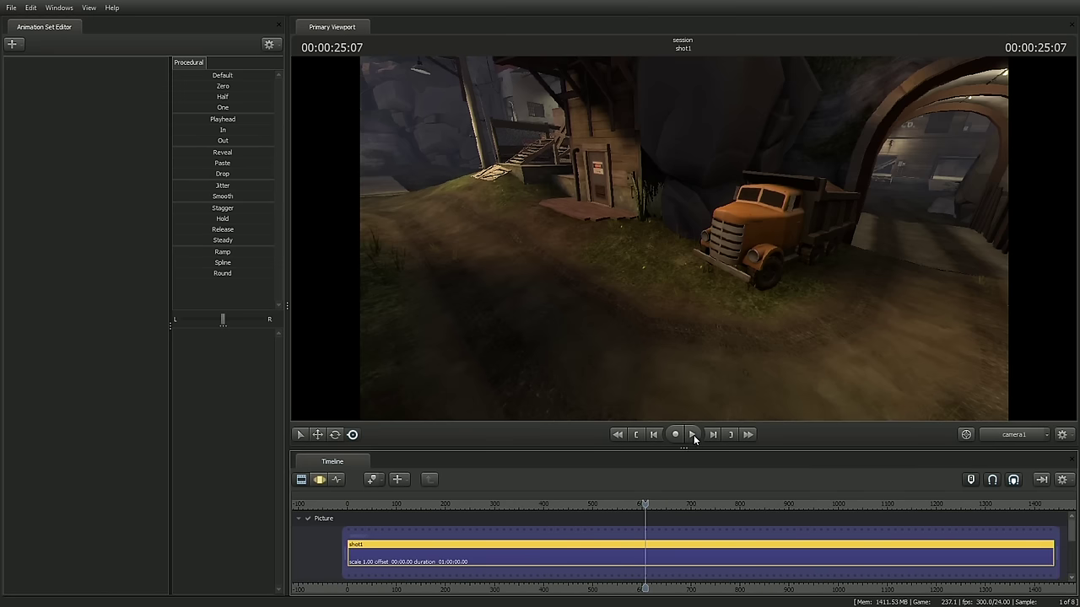
{"action": "left_click", "coordinate": [693, 434]}
{"action": "left_click", "coordinate": [692, 435]}
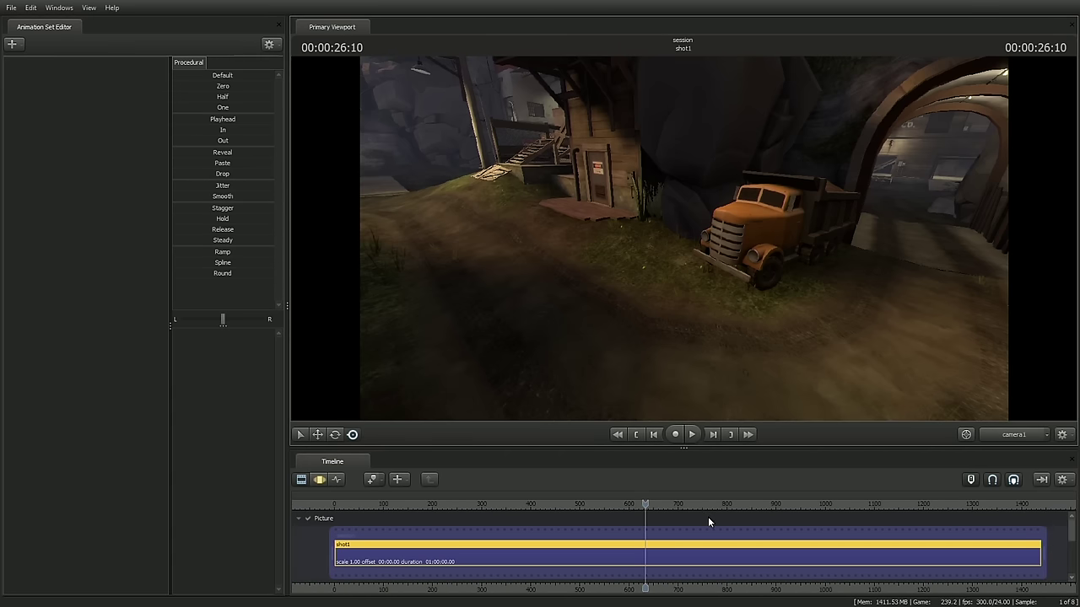
Zoom the timeline out and in around shot1 and scrub the playhead to 00:00:46:02
{"action": "scroll", "coordinate": [711, 524], "scroll_direction": "down", "scroll_amount": 8}
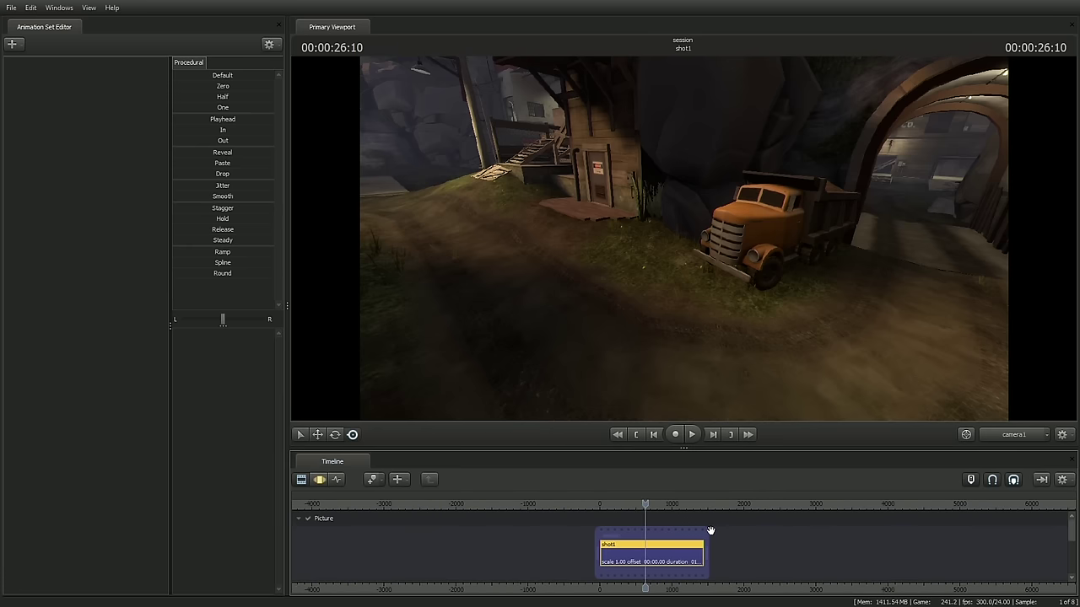
{"action": "scroll", "coordinate": [671, 551], "scroll_direction": "up", "scroll_amount": 9}
{"action": "scroll", "coordinate": [672, 551], "scroll_direction": "down", "scroll_amount": 4}
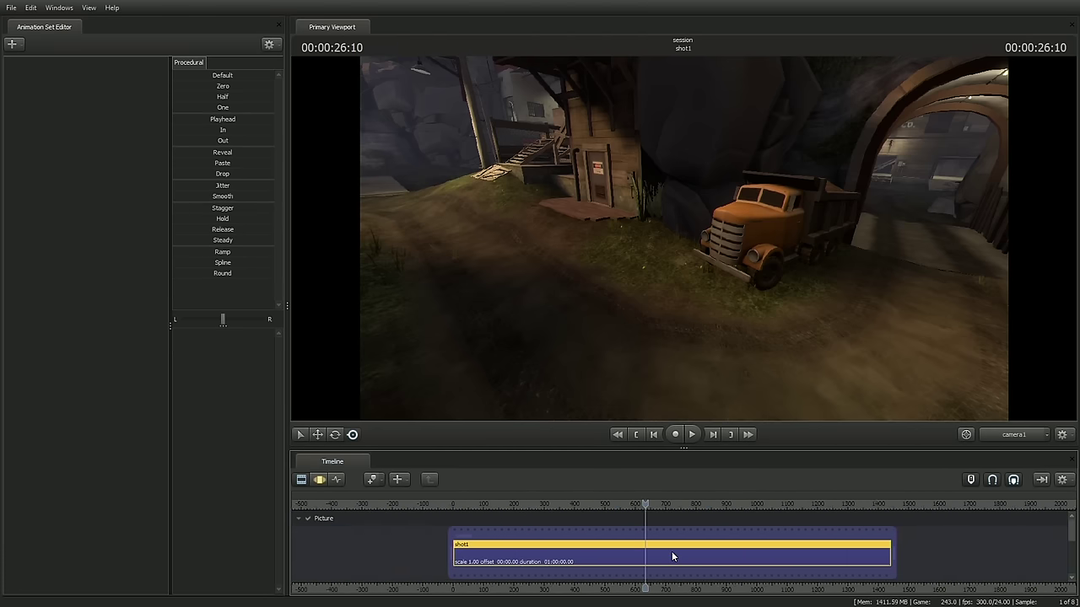
{"action": "left_click_drag", "start_coordinate": [647, 506], "coordinate": [622, 506]}
{"action": "scroll", "coordinate": [544, 549], "scroll_direction": "up", "scroll_amount": 3}
{"action": "scroll", "coordinate": [544, 550], "scroll_direction": "down", "scroll_amount": 4}
{"action": "scroll", "coordinate": [544, 550], "scroll_direction": "down", "scroll_amount": 3}
{"action": "scroll", "coordinate": [636, 554], "scroll_direction": "up", "scroll_amount": 3}
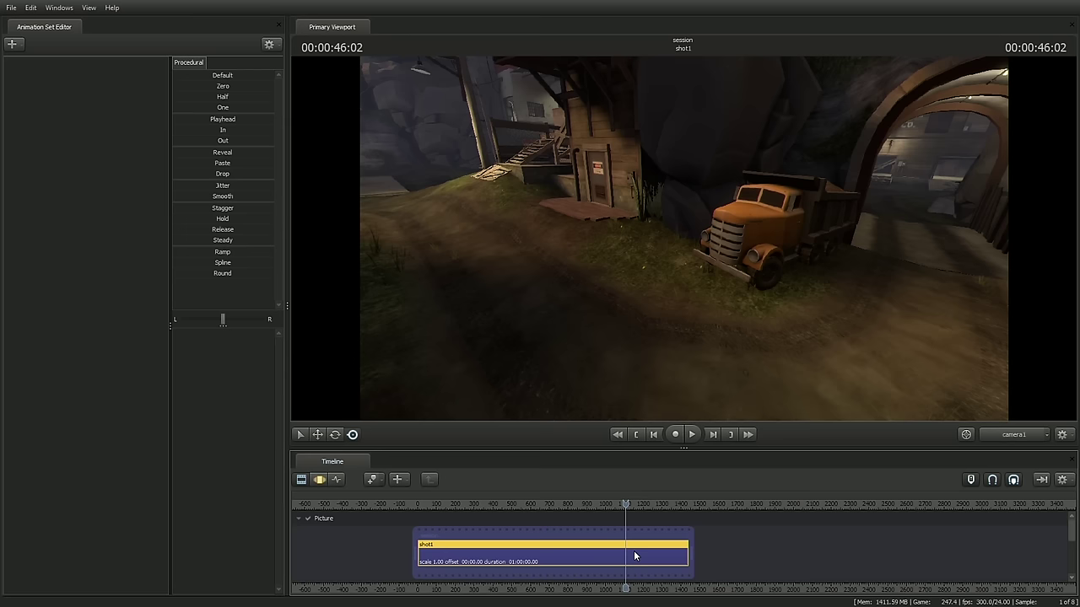
Zoom the timeline in and out around shot1, and jump the playhead repeatedly between the start and end of the shot
{"action": "scroll", "coordinate": [634, 551], "scroll_direction": "up", "scroll_amount": 3}
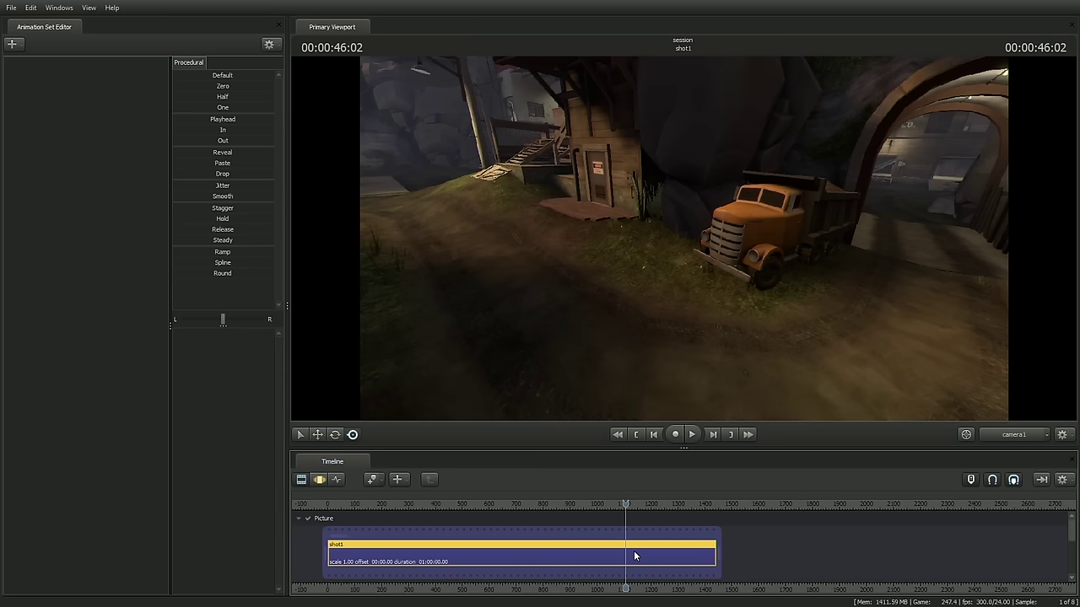
{"action": "scroll", "coordinate": [634, 551], "scroll_direction": "down", "scroll_amount": 1}
{"action": "key", "text": "Home"}
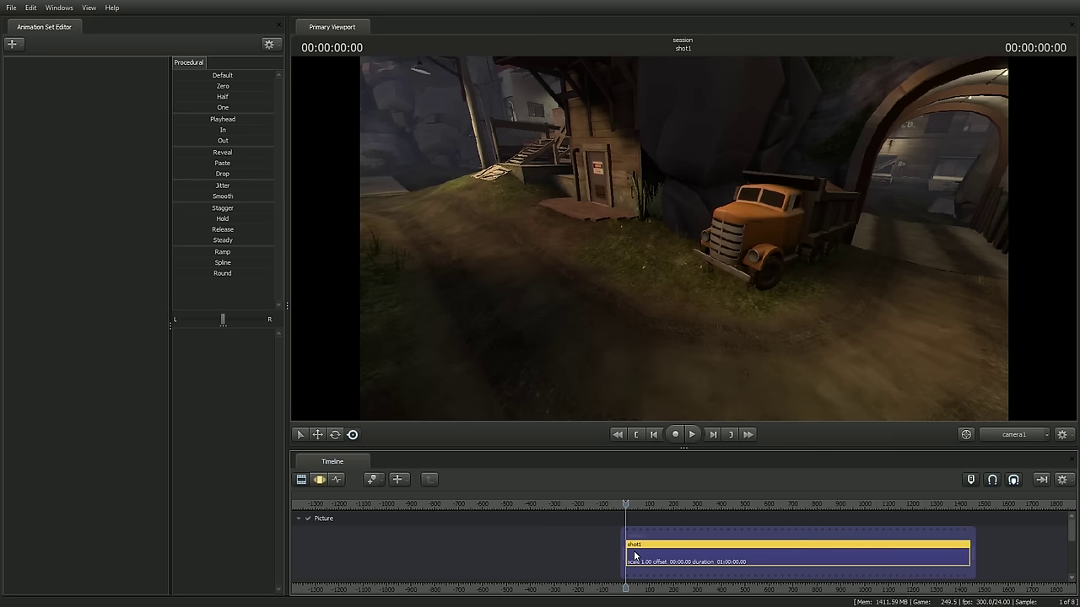
{"action": "key", "text": "End"}
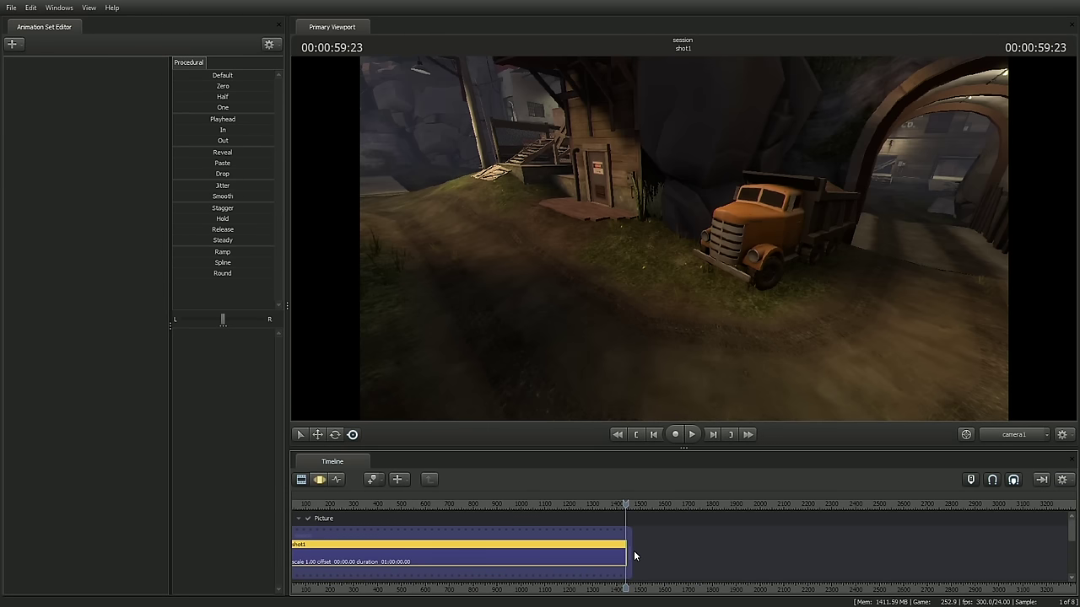
{"action": "key", "text": "Home"}
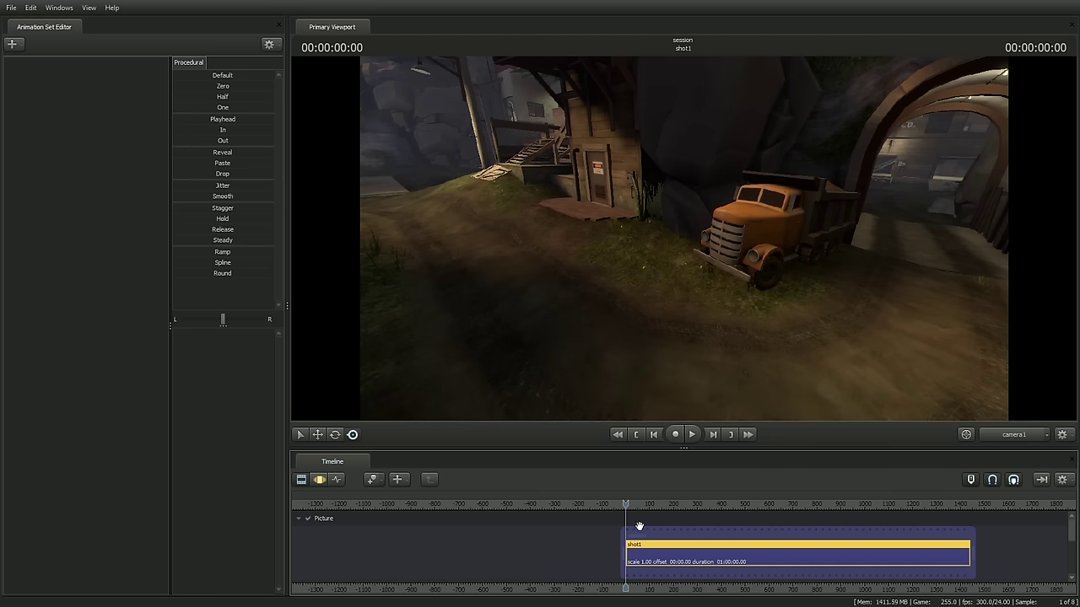
{"action": "key", "text": "End"}
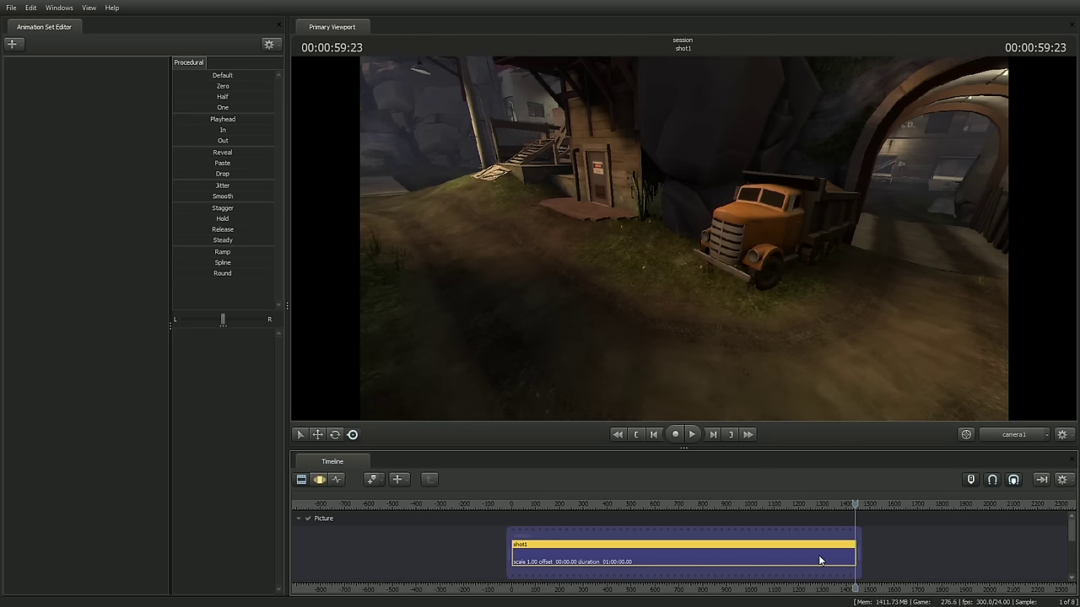
{"action": "key", "text": "Home"}
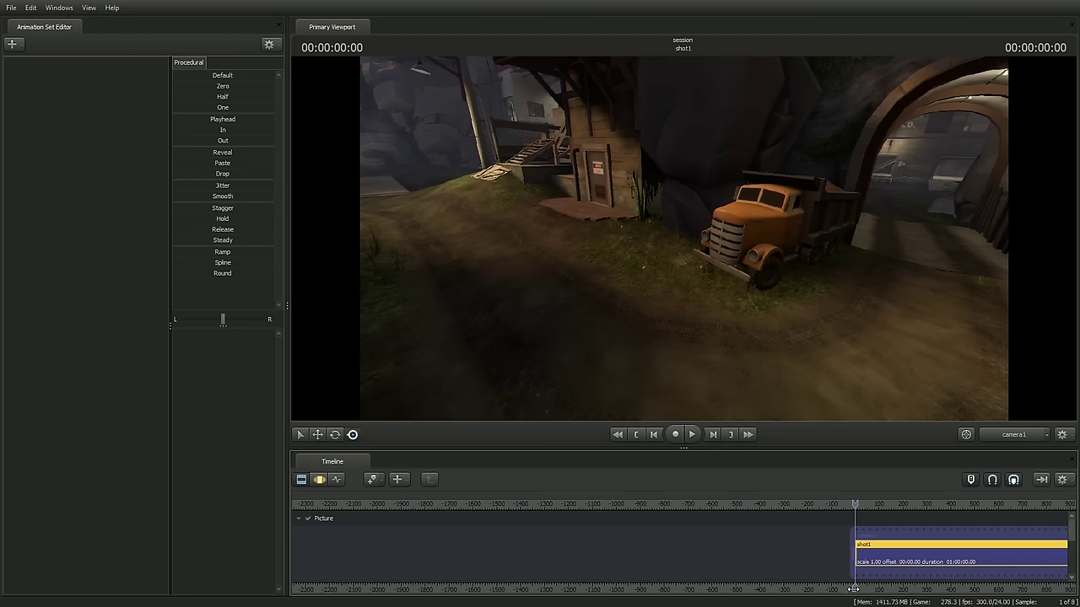
Shift the playhead and shot1 toward the middle of the timeline, and place the playhead at several times within the shot, finishing at 00:00:11:14
{"action": "mouse_move", "coordinate": [856, 589]}
{"action": "left_mouse_down"}
{"action": "mouse_move", "coordinate": [607, 589]}
{"action": "mouse_move", "coordinate": [795, 580]}
{"action": "mouse_move", "coordinate": [650, 581]}
{"action": "mouse_move", "coordinate": [669, 573]}
{"action": "left_mouse_up"}
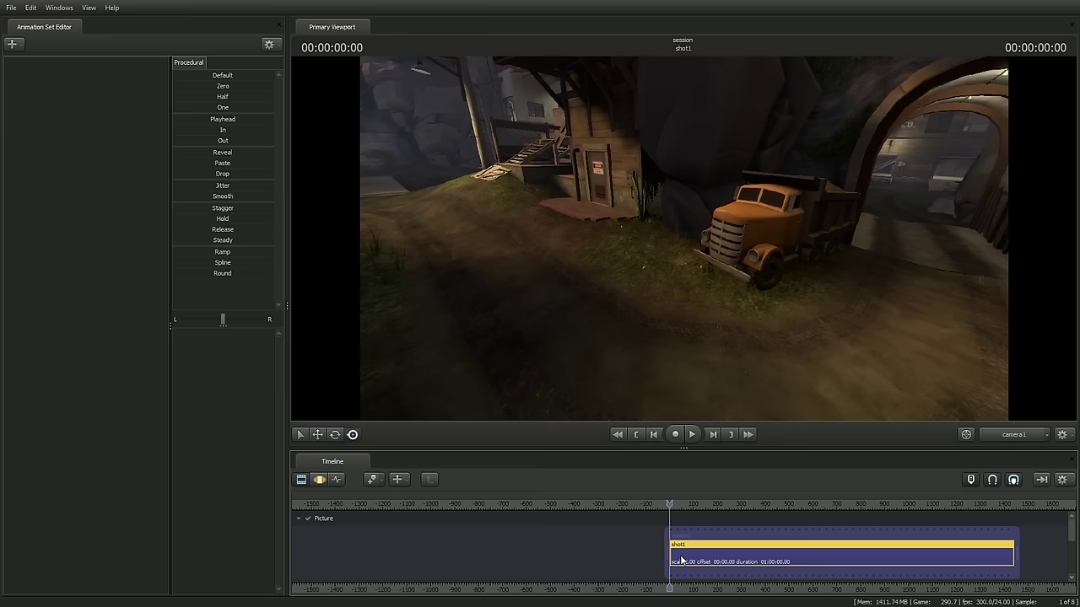
{"action": "left_click", "coordinate": [777, 503]}
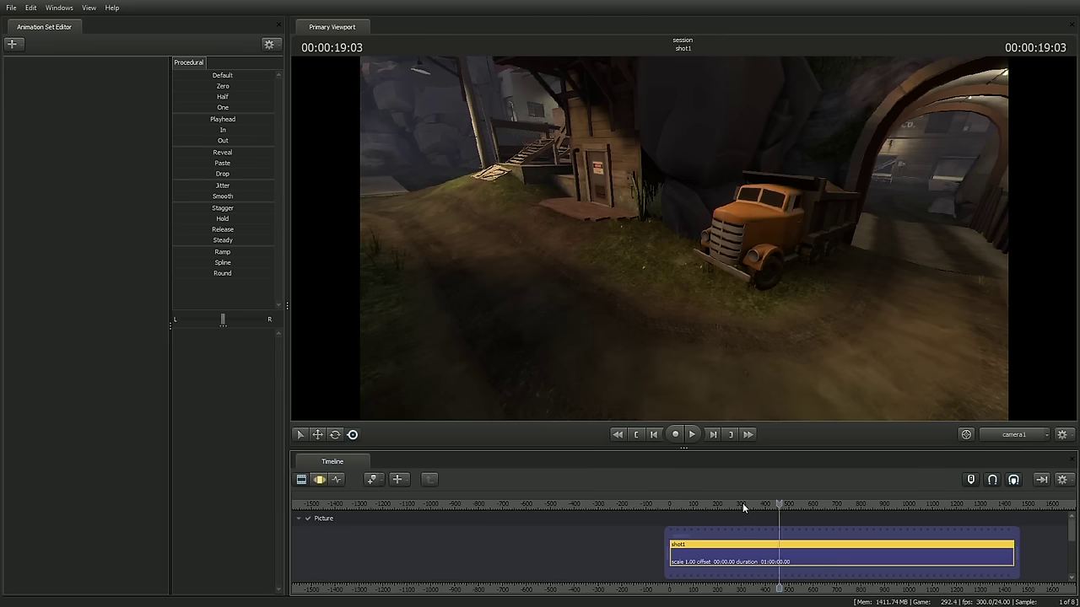
{"action": "left_click", "coordinate": [710, 503]}
{"action": "left_click", "coordinate": [923, 504]}
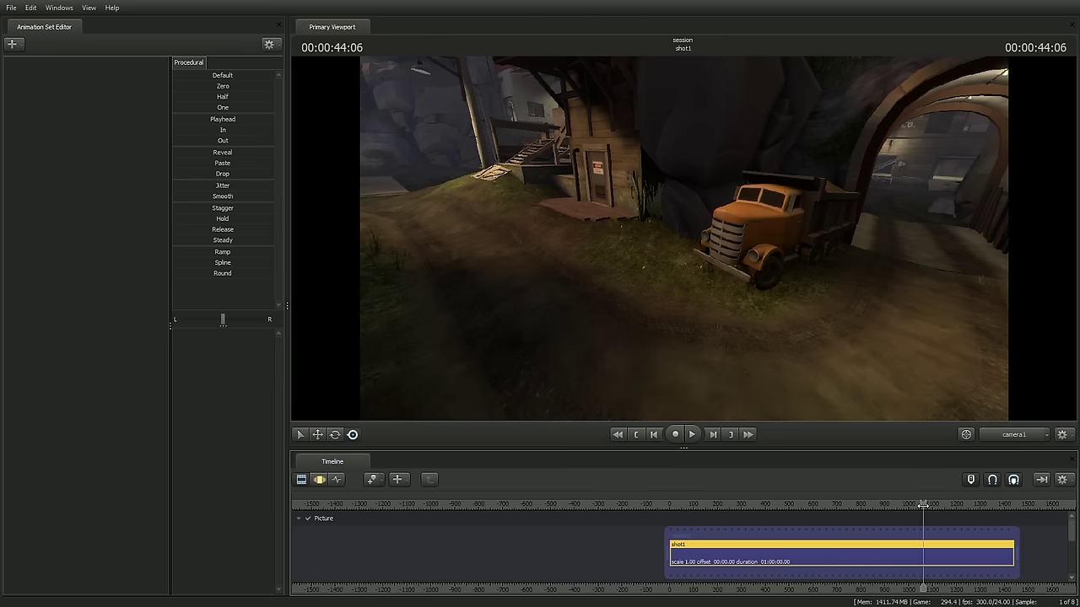
{"action": "left_click", "coordinate": [846, 504]}
{"action": "left_click", "coordinate": [736, 503]}
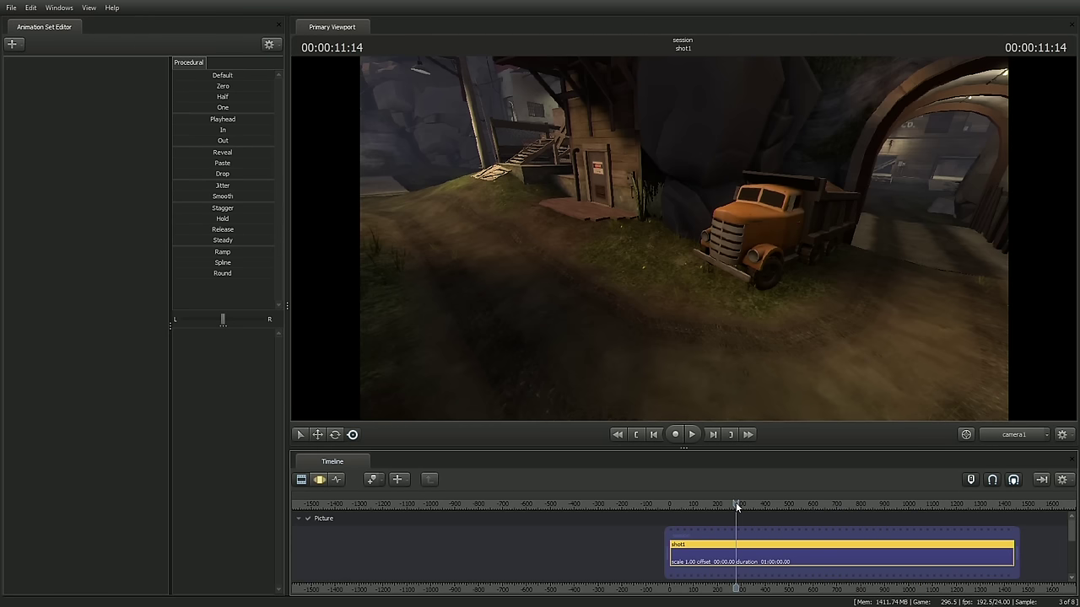
Switch the timeline playback mode to looping and pan shot1 beneath the playhead to 00:00:22:23
{"action": "left_click", "coordinate": [1041, 480]}
{"action": "middle_click_drag", "start_coordinate": [813, 535], "coordinate": [747, 536]}
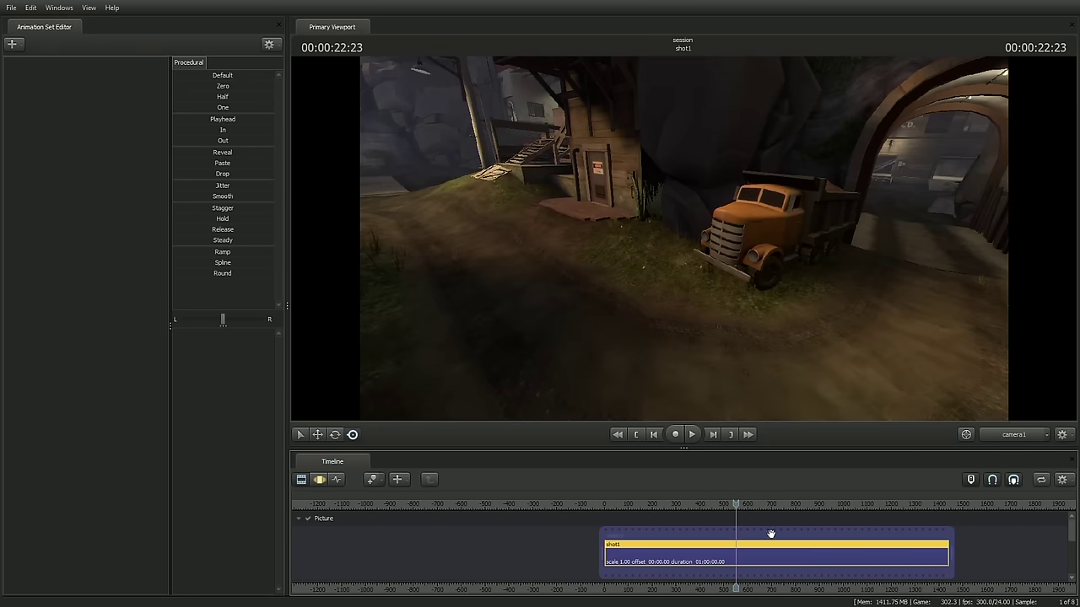